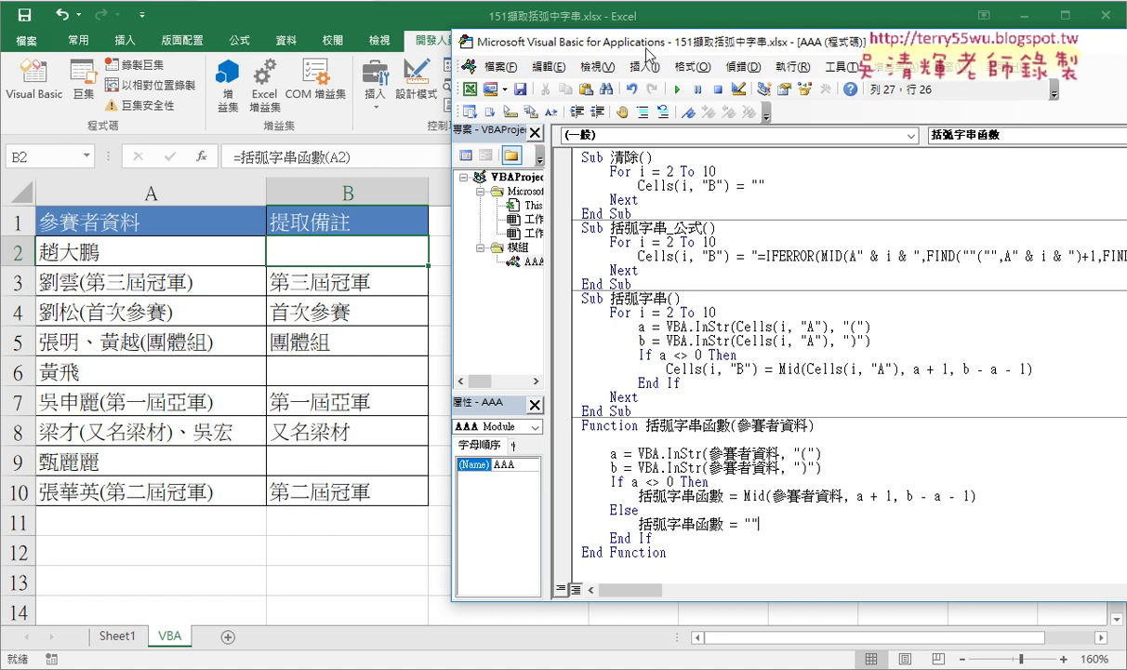
# Unsnap and enlarge the VBA editor so module AAA's 清除, 括弧字串 and 括弧字串函數 code shows fully
pyautogui.moveTo(614, 43); pyautogui.dragTo(510, 74)
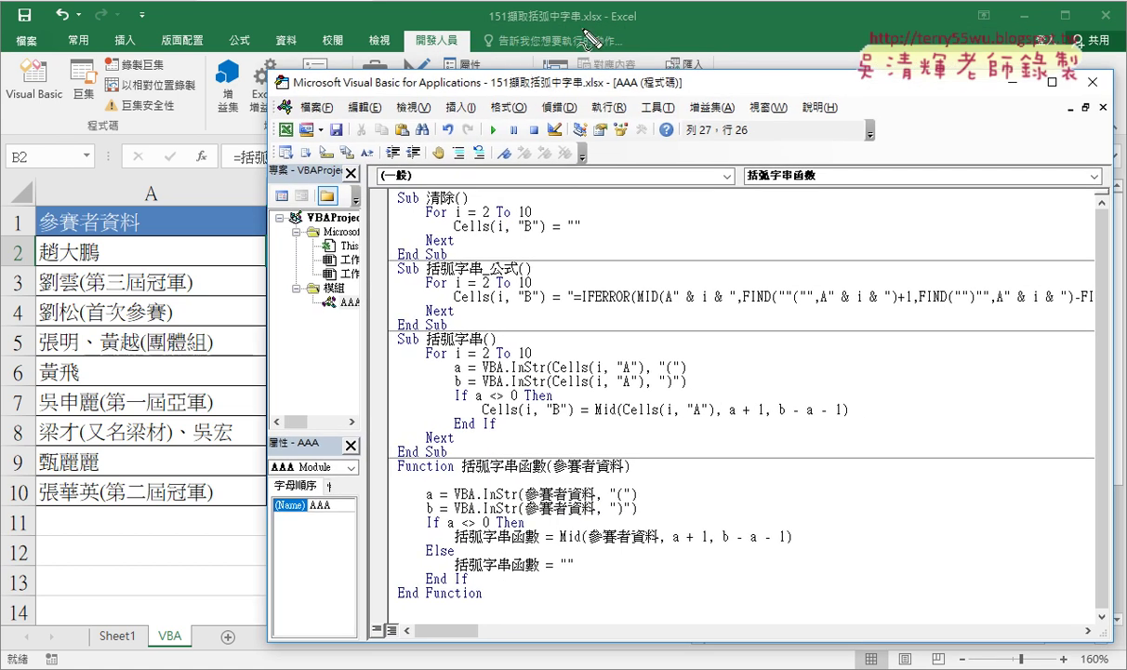
pyautogui.moveTo(584, 28); pyautogui.dragTo(627, 28)
pyautogui.moveTo(715, 0)
pyautogui.mouseDown()
pyautogui.moveTo(716, 56)
pyautogui.moveTo(727, 32)
pyautogui.moveTo(723, 54)
pyautogui.moveTo(771, 54)
pyautogui.moveTo(744, 56)
pyautogui.moveTo(787, 67)
pyautogui.moveTo(787, 77)
pyautogui.mouseUp()
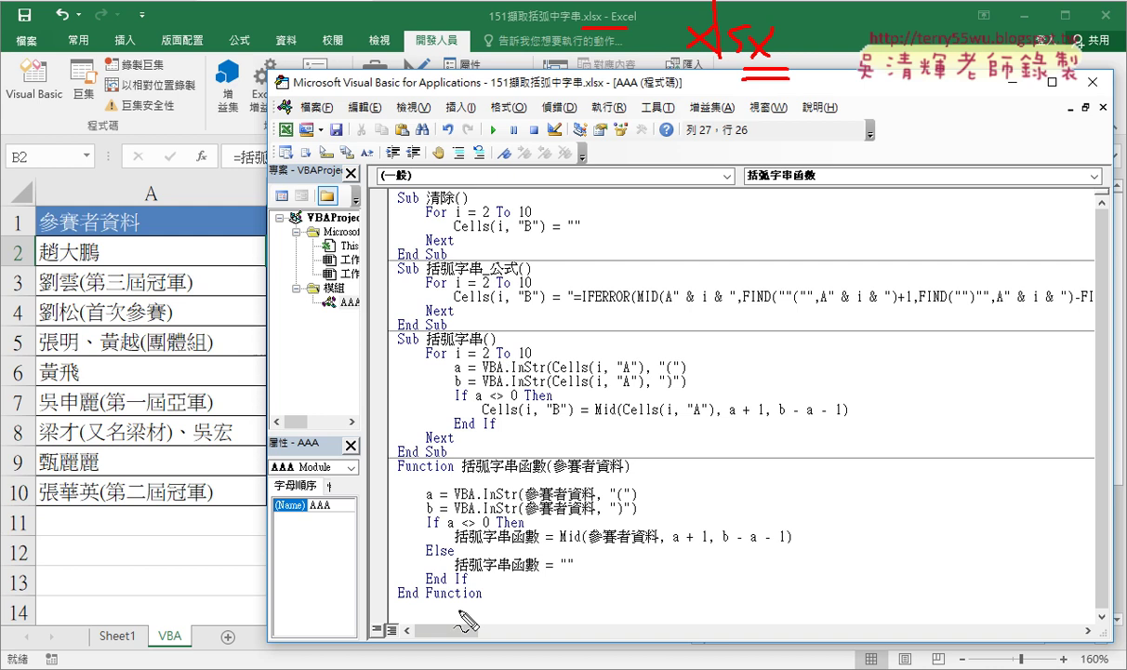
pyautogui.moveTo(392, 559)
pyautogui.mouseDown()
pyautogui.moveTo(666, 296)
pyautogui.moveTo(392, 554)
pyautogui.mouseUp()
pyautogui.moveTo(632, 237); pyautogui.dragTo(735, 100)
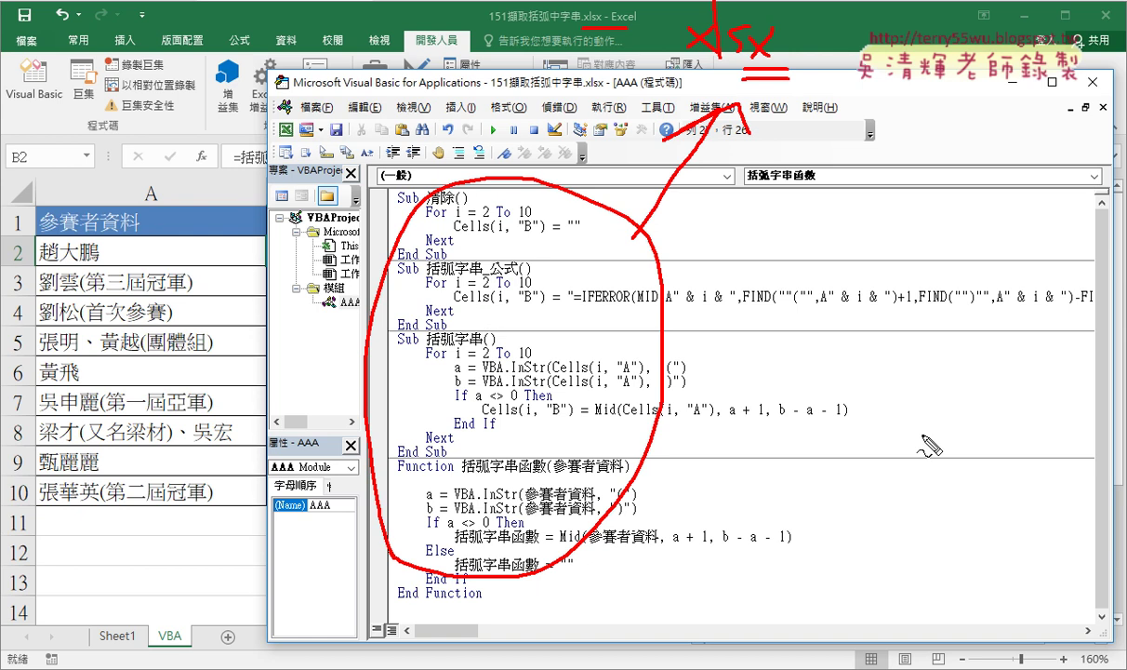
pyautogui.moveTo(790, 44); pyautogui.dragTo(843, 44)
pyautogui.moveTo(831, 36)
pyautogui.mouseDown()
pyautogui.moveTo(833, 52)
pyautogui.moveTo(930, 40)
pyautogui.moveTo(910, 67)
pyautogui.mouseUp()
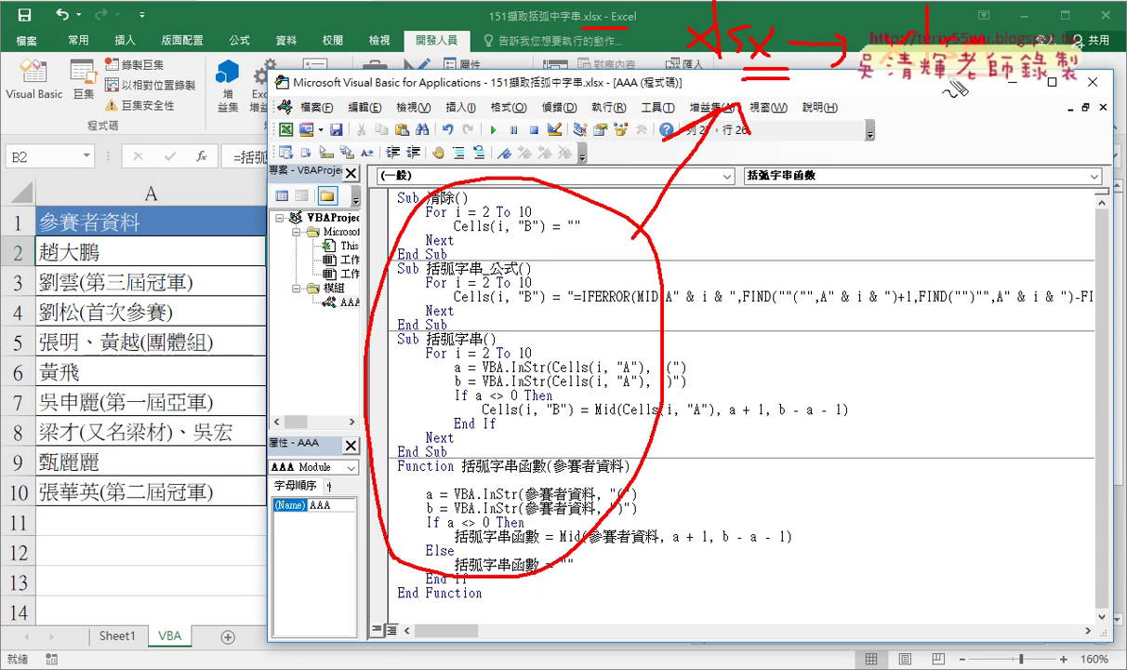
pyautogui.moveTo(972, 83); pyautogui.dragTo(1013, 82)
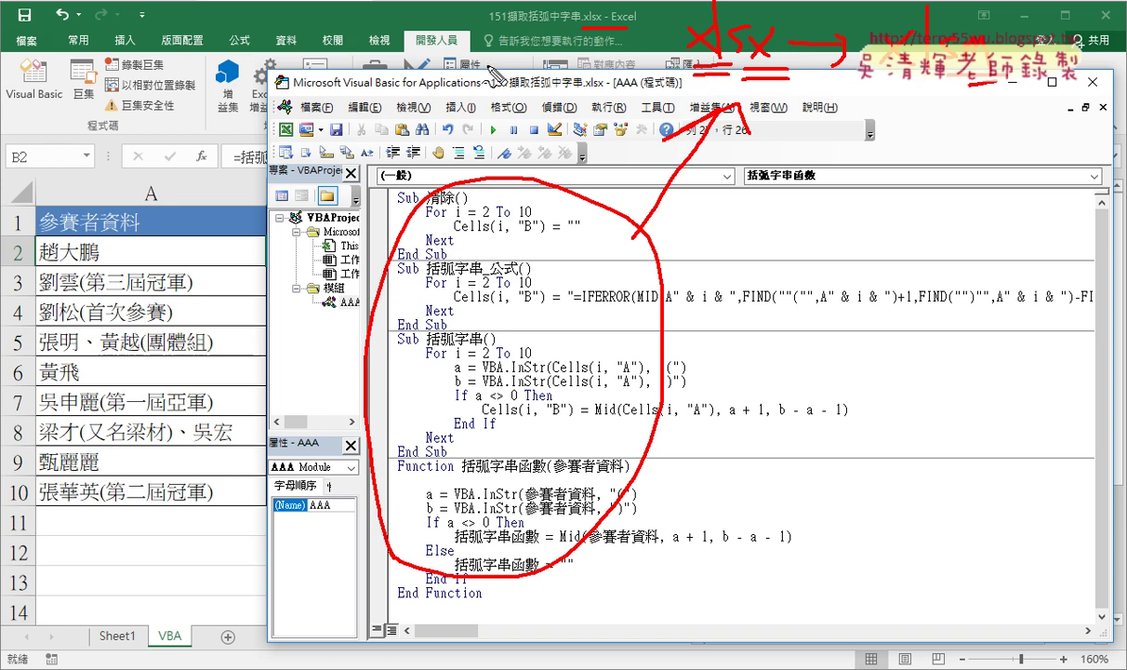
pyautogui.moveTo(445, 83)
pyautogui.mouseDown()
pyautogui.moveTo(468, 104)
pyautogui.moveTo(445, 104)
pyautogui.moveTo(476, 115)
pyautogui.mouseUp()
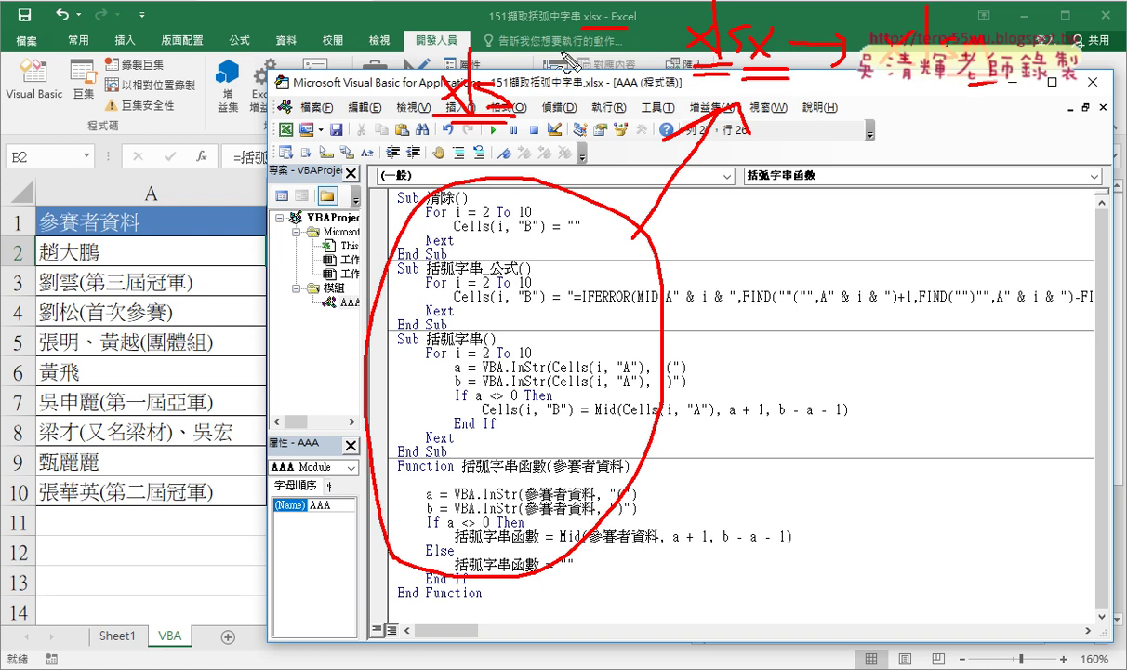
pyautogui.moveTo(523, 49); pyautogui.dragTo(525, 167)
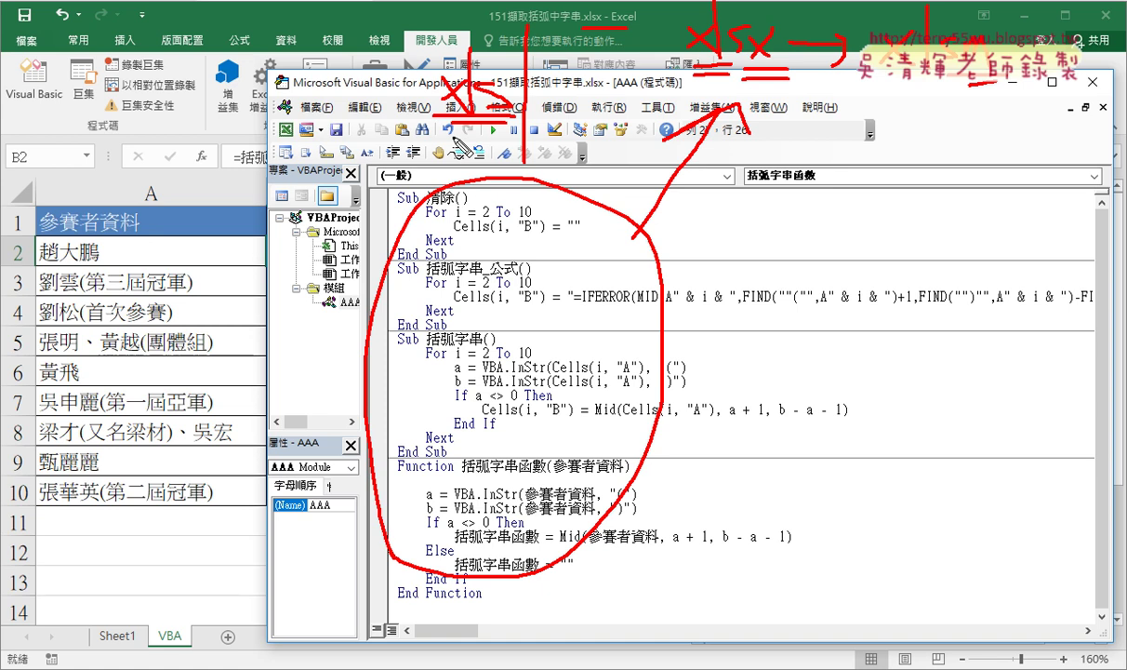
# Save 151擷取括弧中字串.xlsx and get the warning that its VB project cannot be kept
pyautogui.press('Escape')
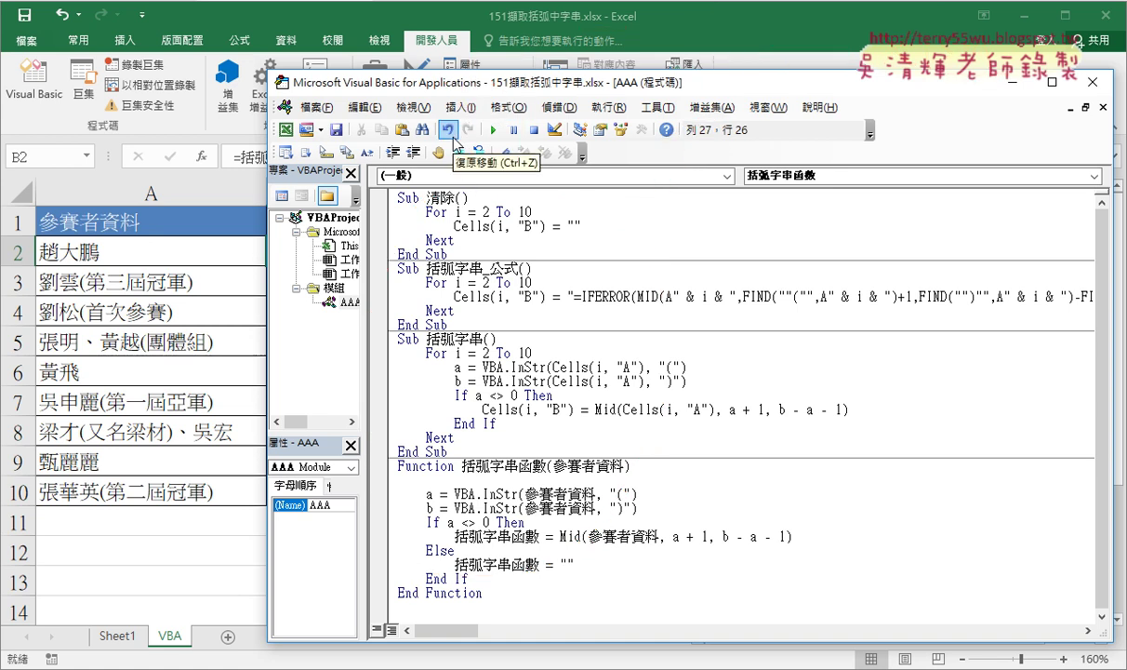
pyautogui.click(35, 41)
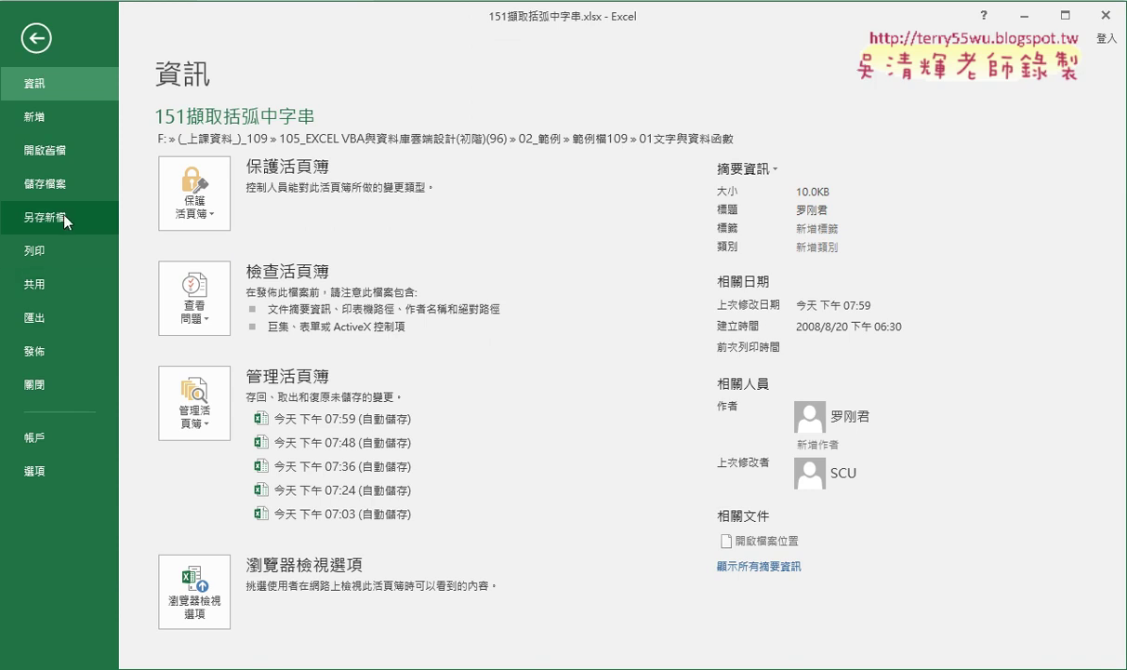
pyautogui.click(39, 38)
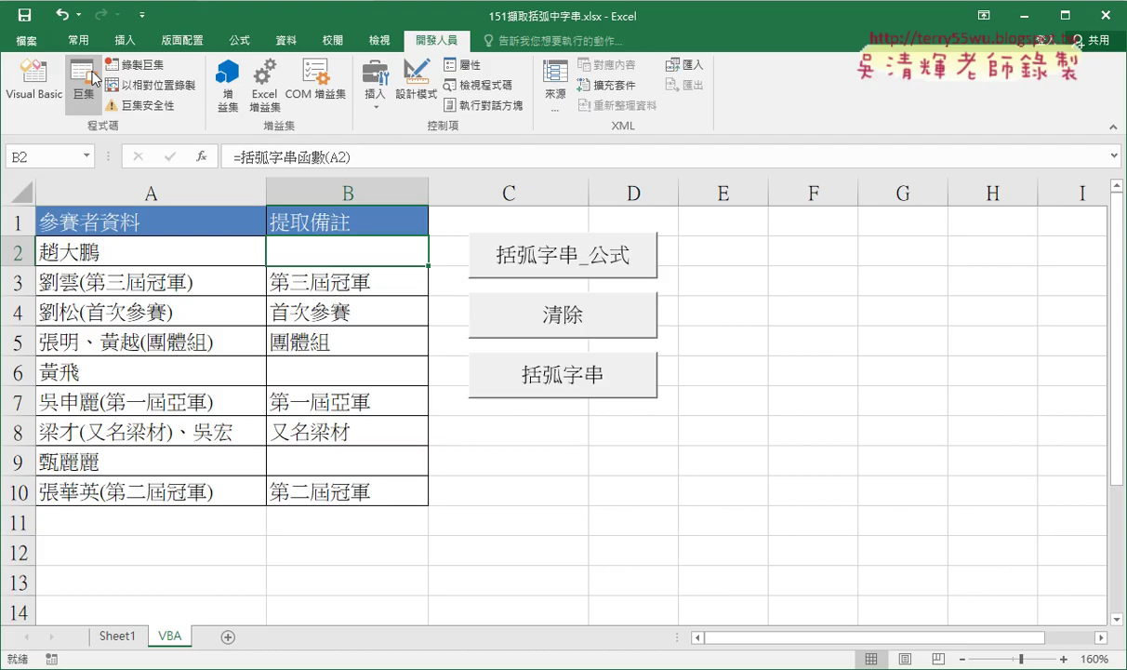
pyautogui.click(26, 17)
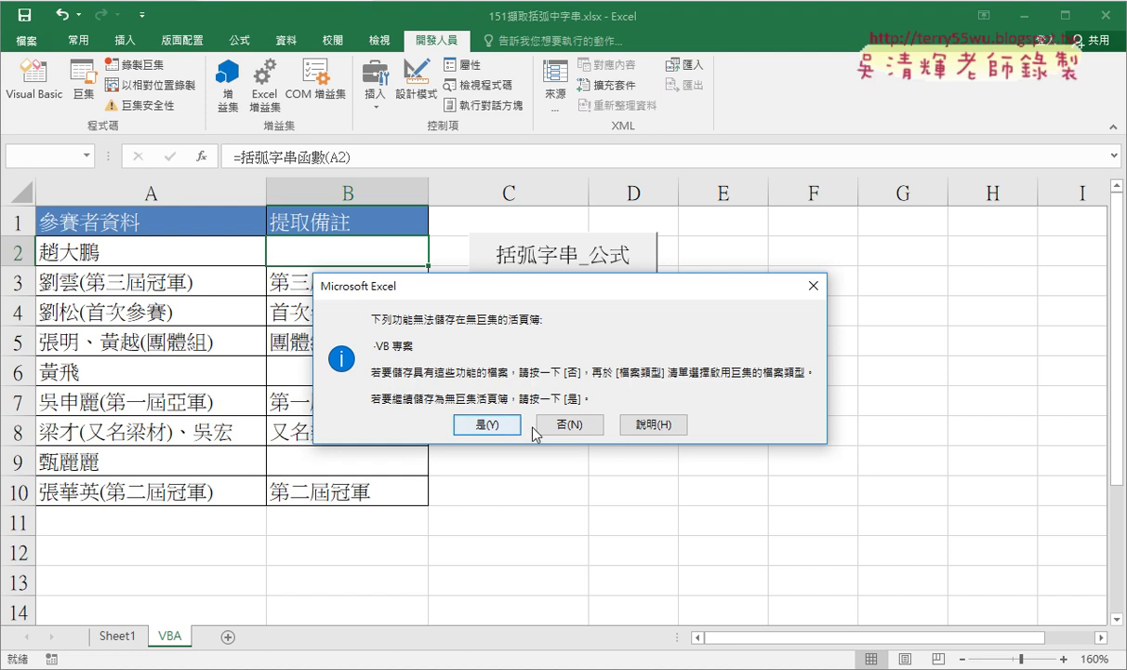
# Decline the macro-free save and browse to a Save As dialog in the 01文字與資料函數 folder
pyautogui.click(569, 425)
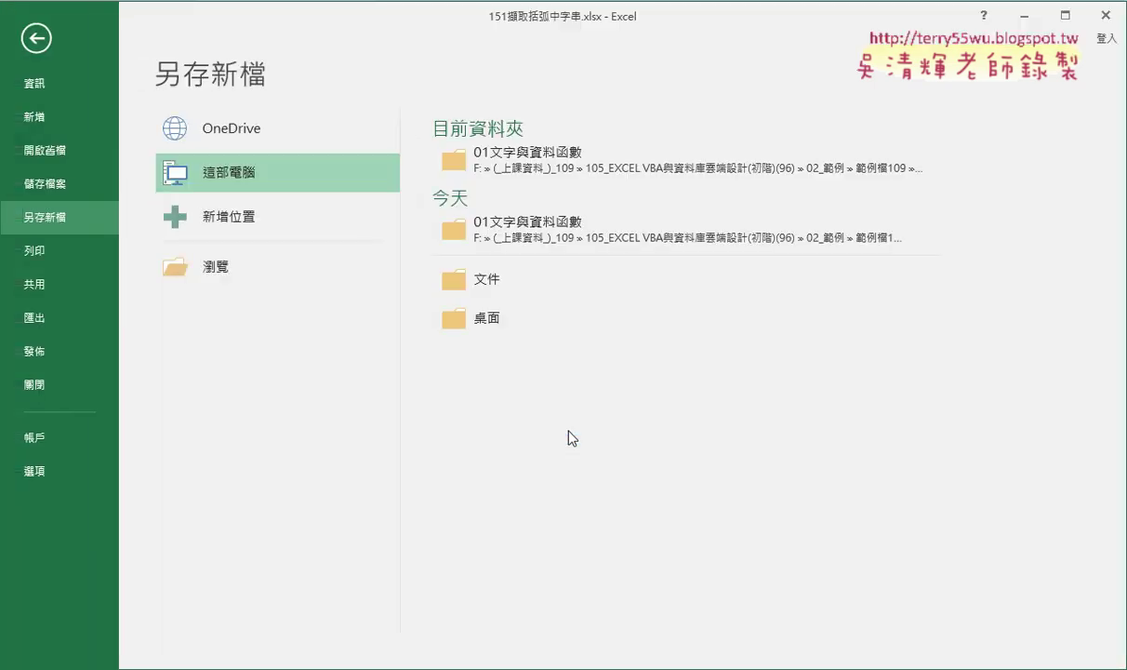
pyautogui.click(279, 268)
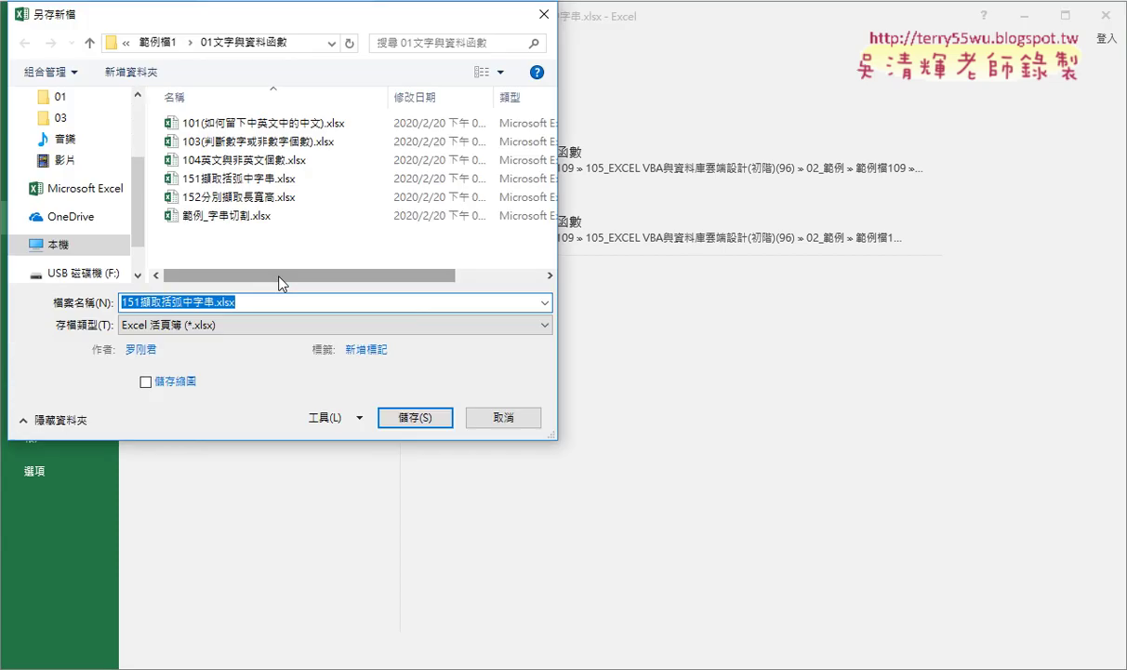
pyautogui.moveTo(360, 25); pyautogui.dragTo(648, 57)
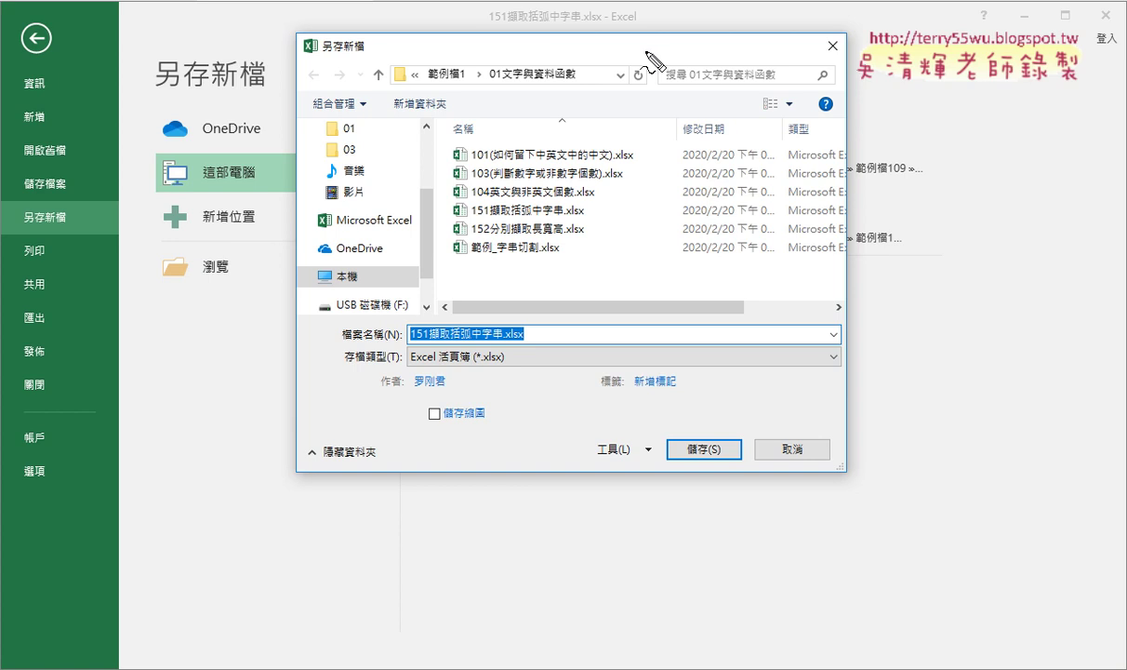
pyautogui.moveTo(251, 297)
pyautogui.mouseDown()
pyautogui.moveTo(184, 303)
pyautogui.moveTo(228, 297)
pyautogui.mouseUp()
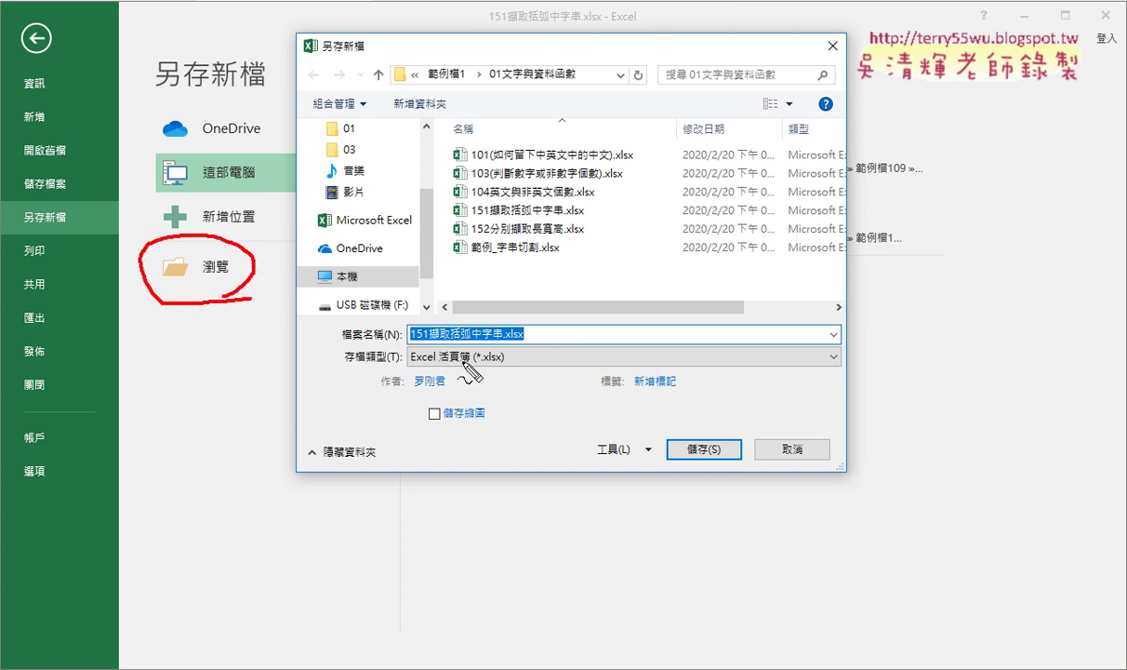
pyautogui.moveTo(507, 373)
pyautogui.mouseDown()
pyautogui.moveTo(326, 369)
pyautogui.moveTo(536, 357)
pyautogui.moveTo(500, 370)
pyautogui.moveTo(454, 364)
pyautogui.mouseUp()
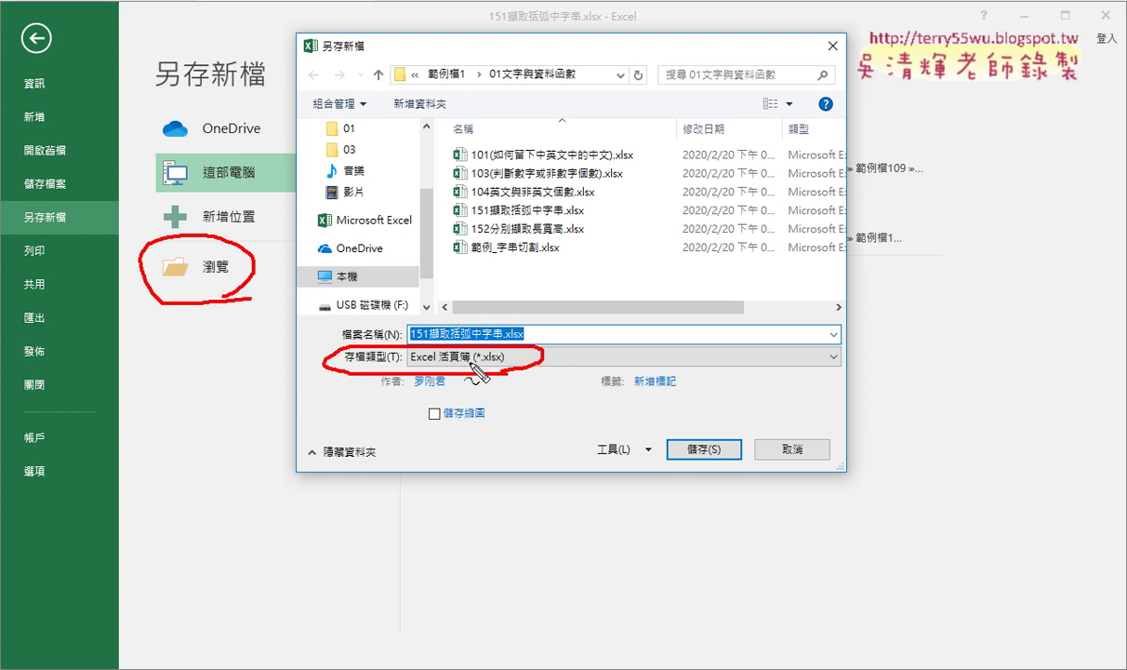
pyautogui.press('Escape')
# Save the workbook as macro-enabled 151擷取括弧中字串.xlsm, then quit Excel and minimize the browser
pyautogui.click(471, 358)
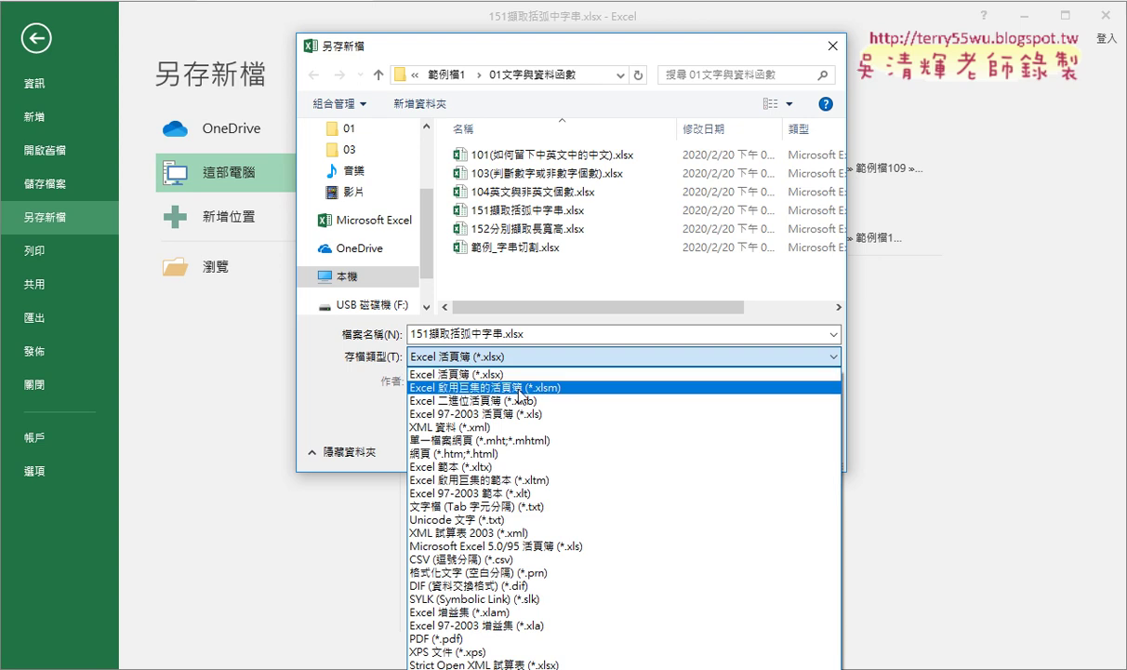
pyautogui.click(467, 387)
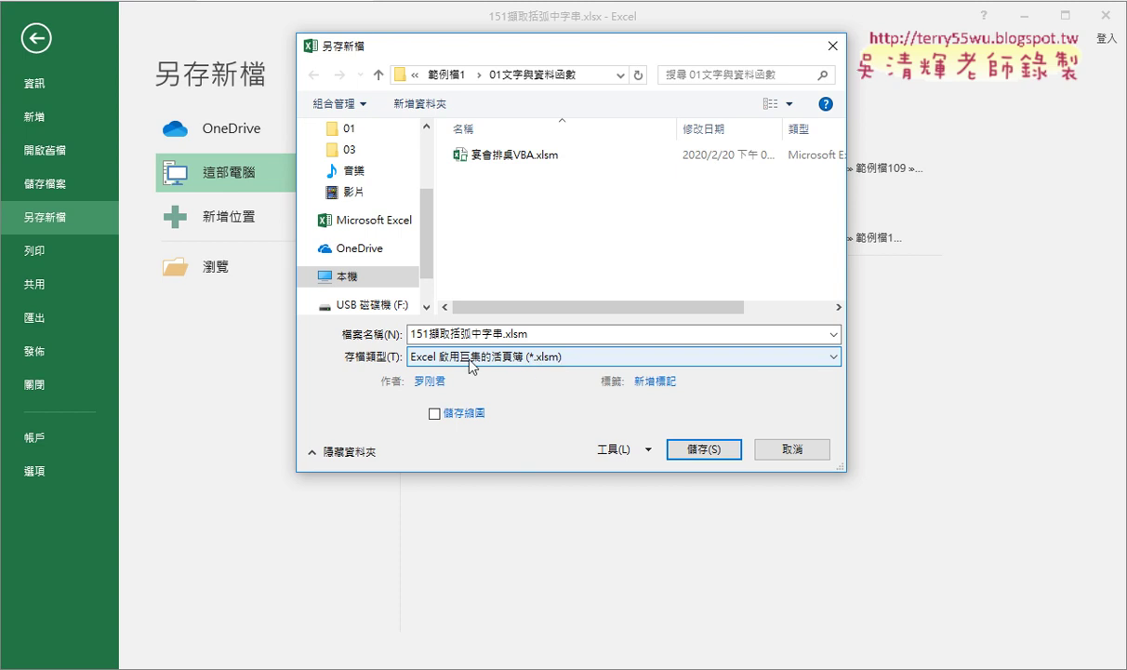
pyautogui.click(701, 451)
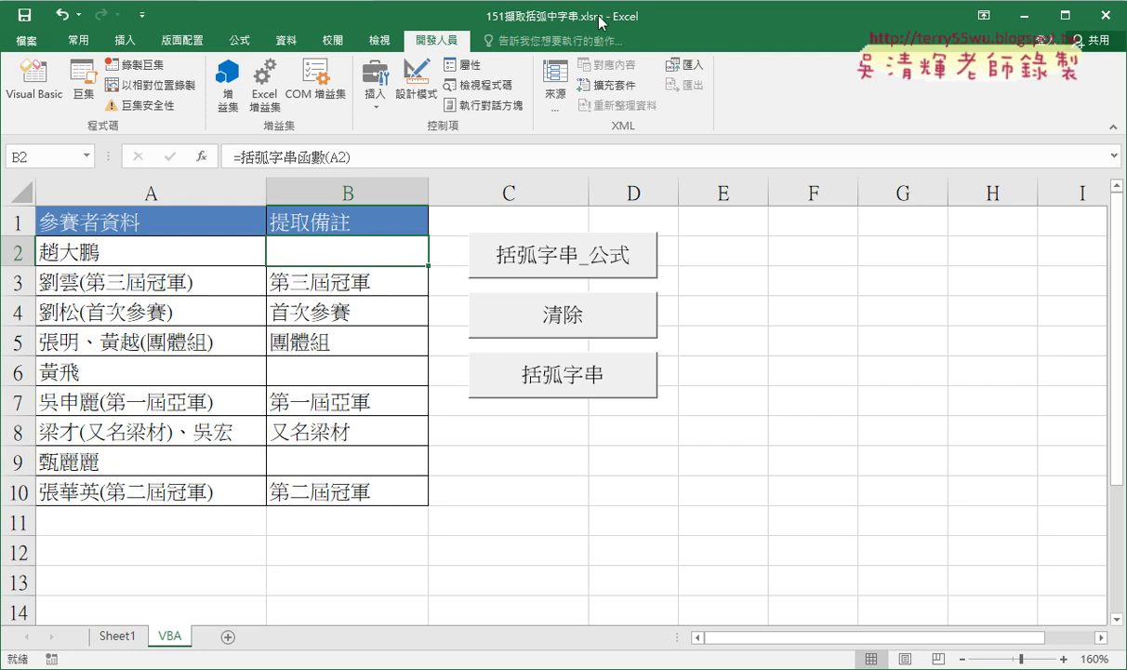
pyautogui.click(1107, 21)
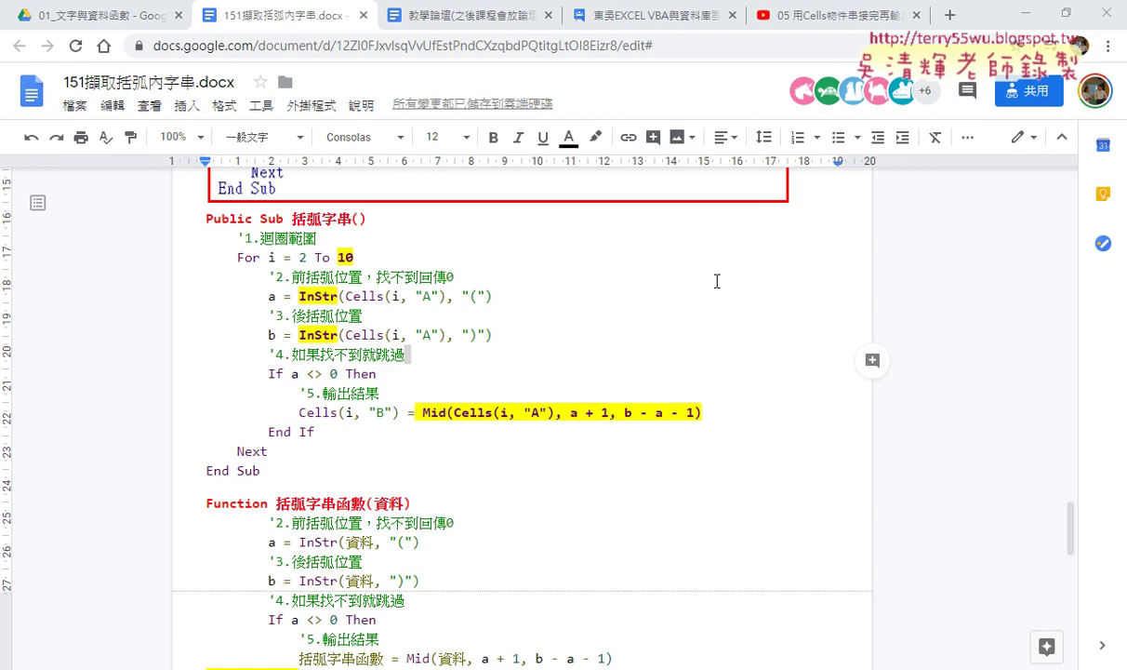
pyautogui.click(1026, 14)
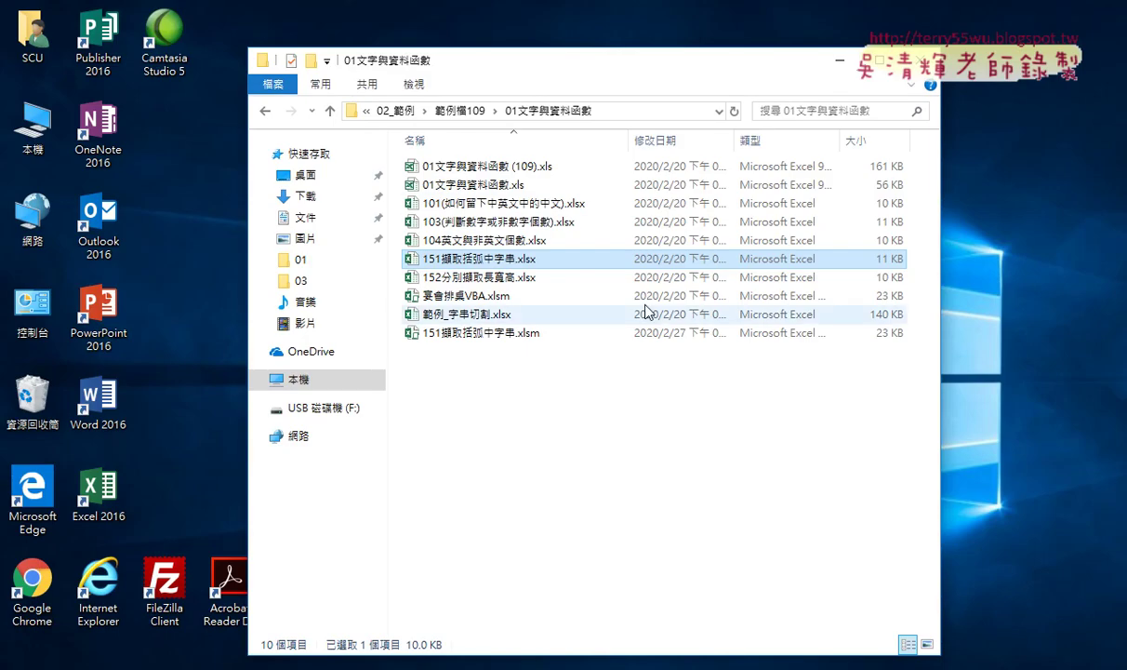
# Widen File Explorer's Name column and bring up the folder's View layout options
pyautogui.moveTo(628, 141); pyautogui.dragTo(672, 138)
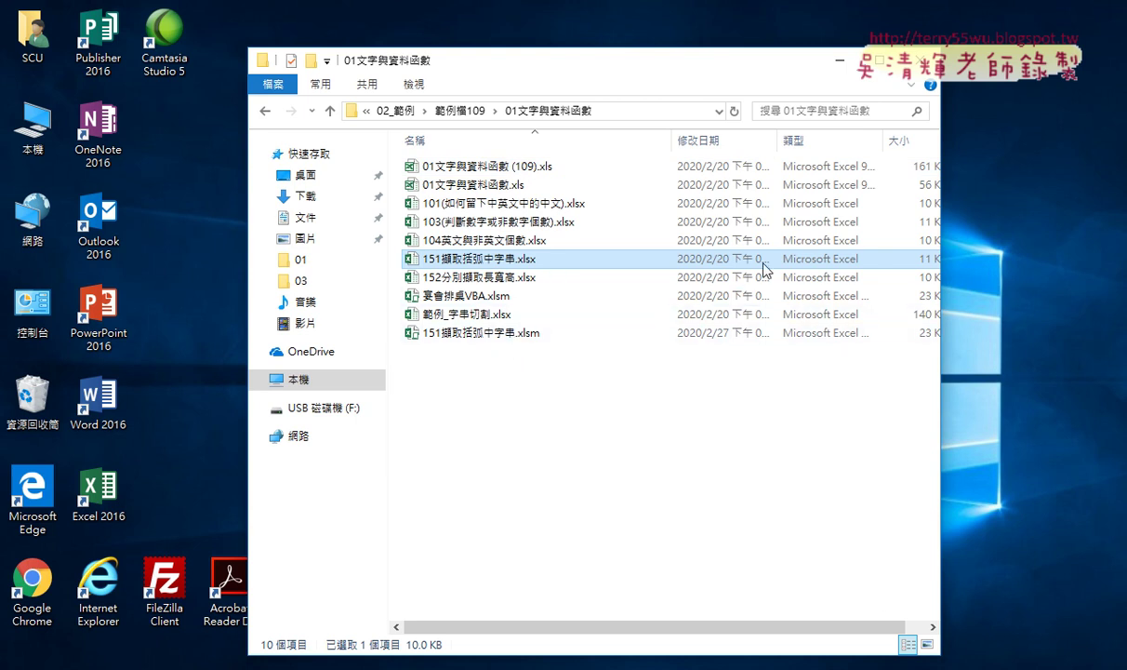
pyautogui.click(907, 643)
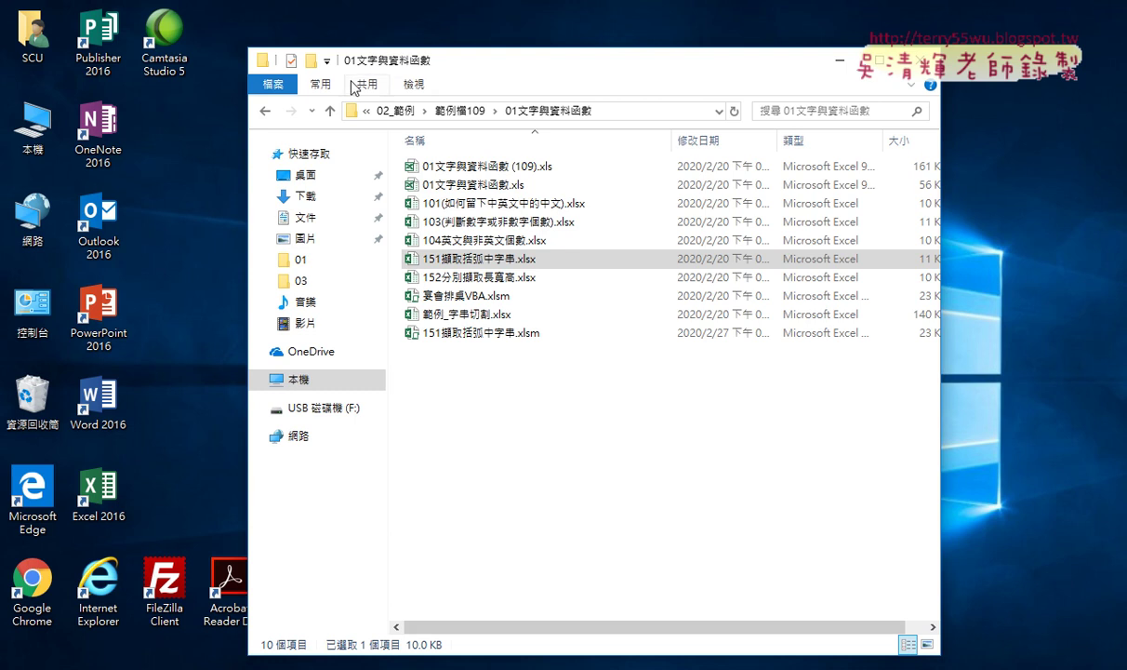
pyautogui.click(420, 83)
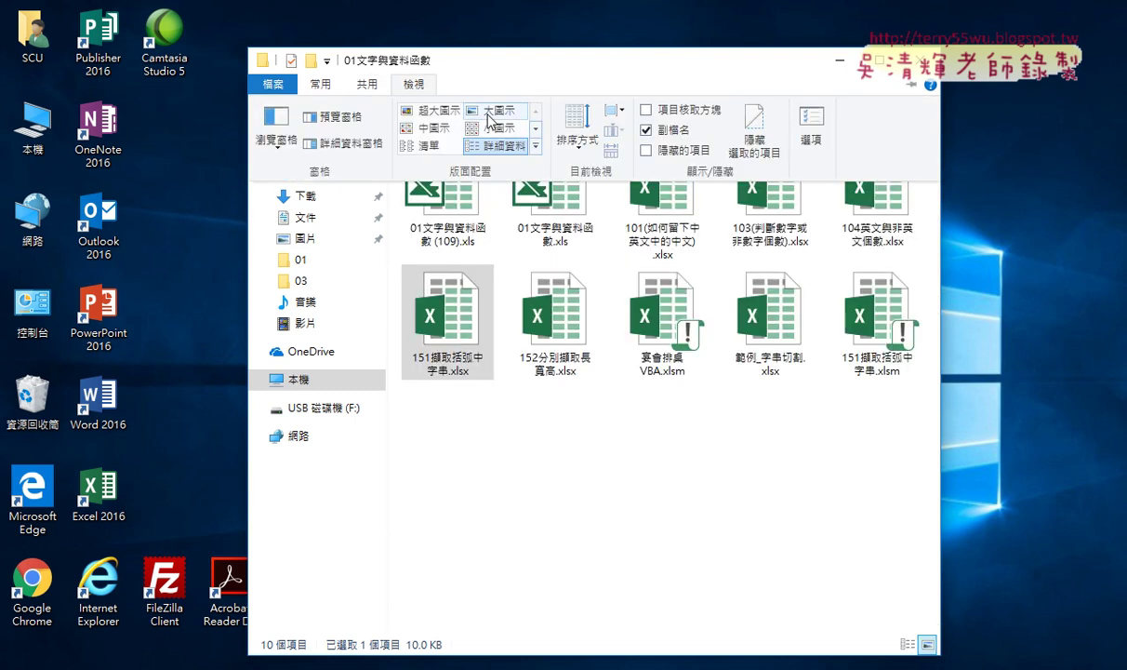
pyautogui.click(490, 118)
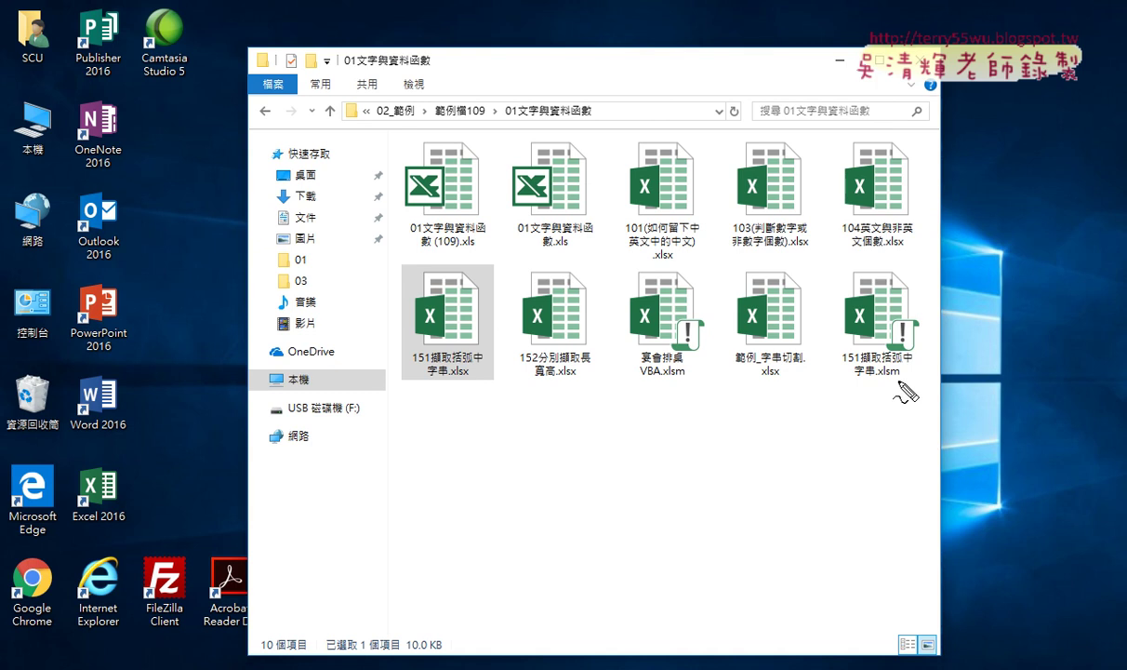
pyautogui.moveTo(477, 391)
pyautogui.mouseDown()
pyautogui.moveTo(463, 394)
pyautogui.moveTo(477, 394)
pyautogui.mouseUp()
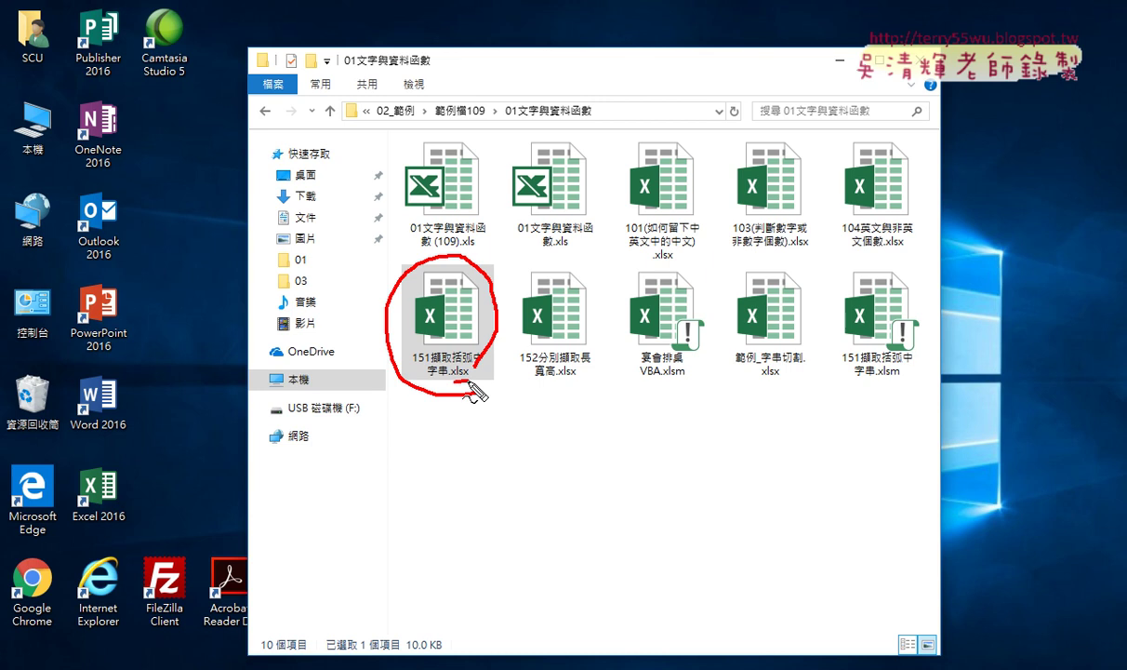
pyautogui.moveTo(852, 387)
pyautogui.mouseDown()
pyautogui.moveTo(879, 381)
pyautogui.moveTo(865, 406)
pyautogui.mouseUp()
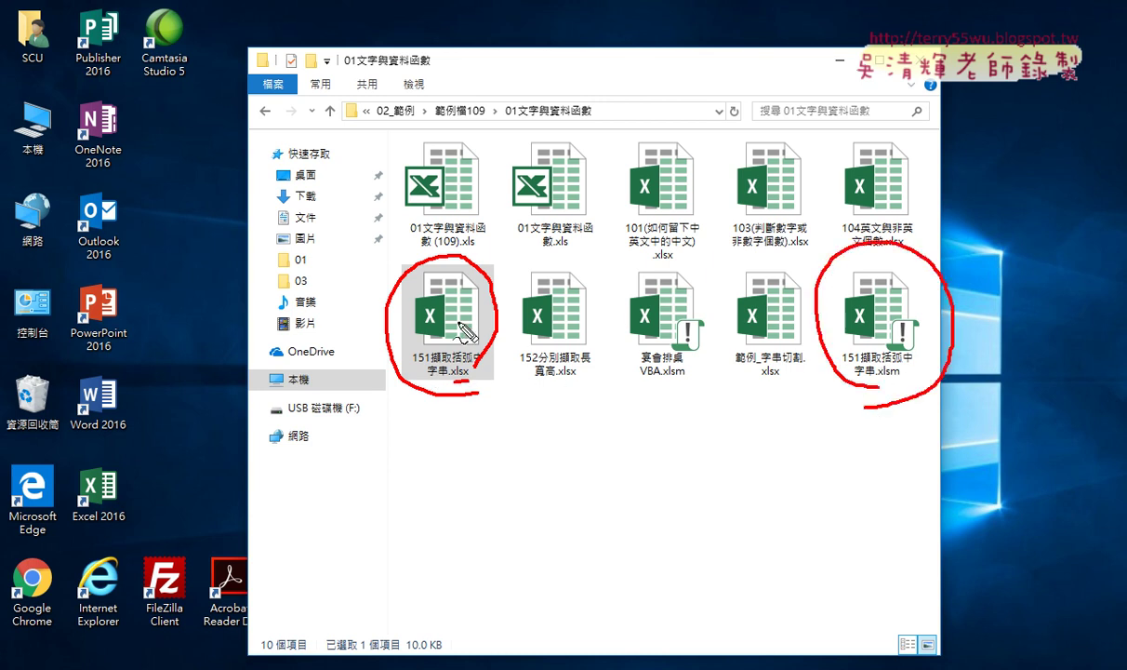
pyautogui.moveTo(457, 322); pyautogui.dragTo(854, 325)
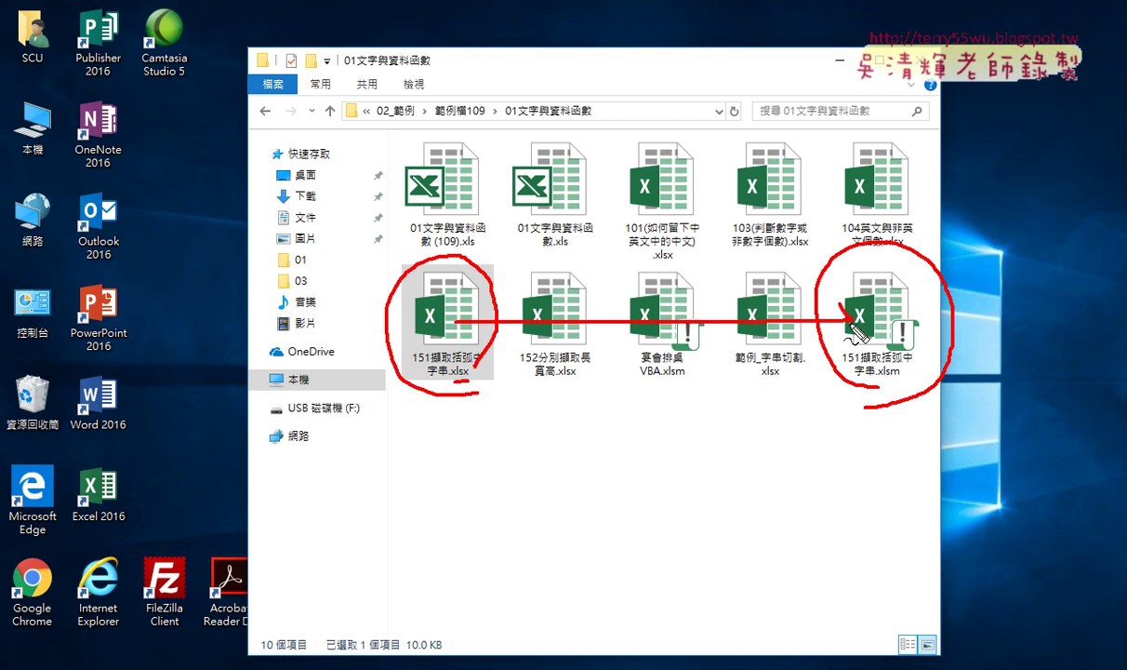
pyautogui.moveTo(817, 340)
pyautogui.mouseDown()
pyautogui.moveTo(851, 329)
pyautogui.moveTo(911, 358)
pyautogui.mouseUp()
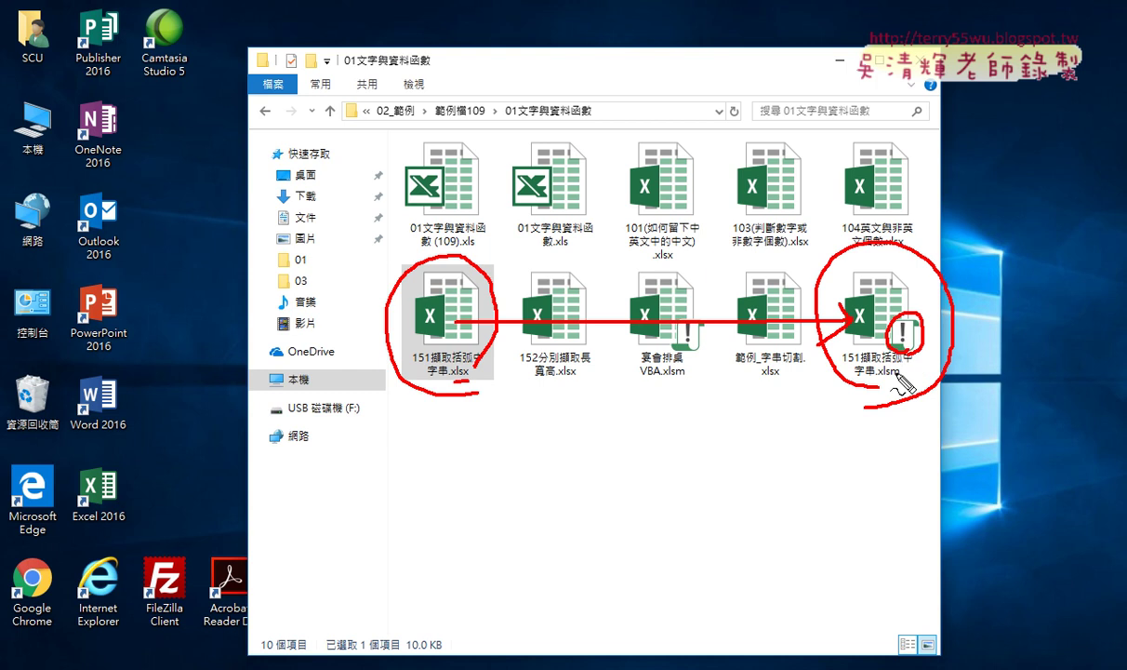
pyautogui.moveTo(875, 380); pyautogui.dragTo(898, 379)
pyautogui.press('Escape')
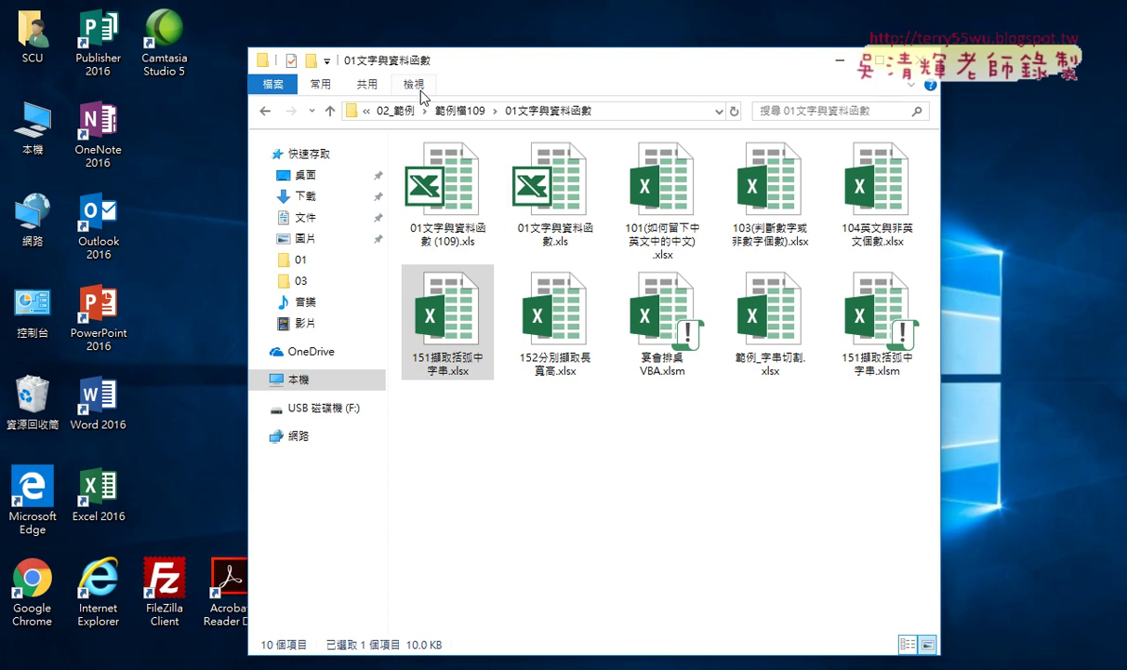
# Hide and then re-show file name extensions in File Explorer's View options
pyautogui.click(414, 84)
pyautogui.click(647, 130)
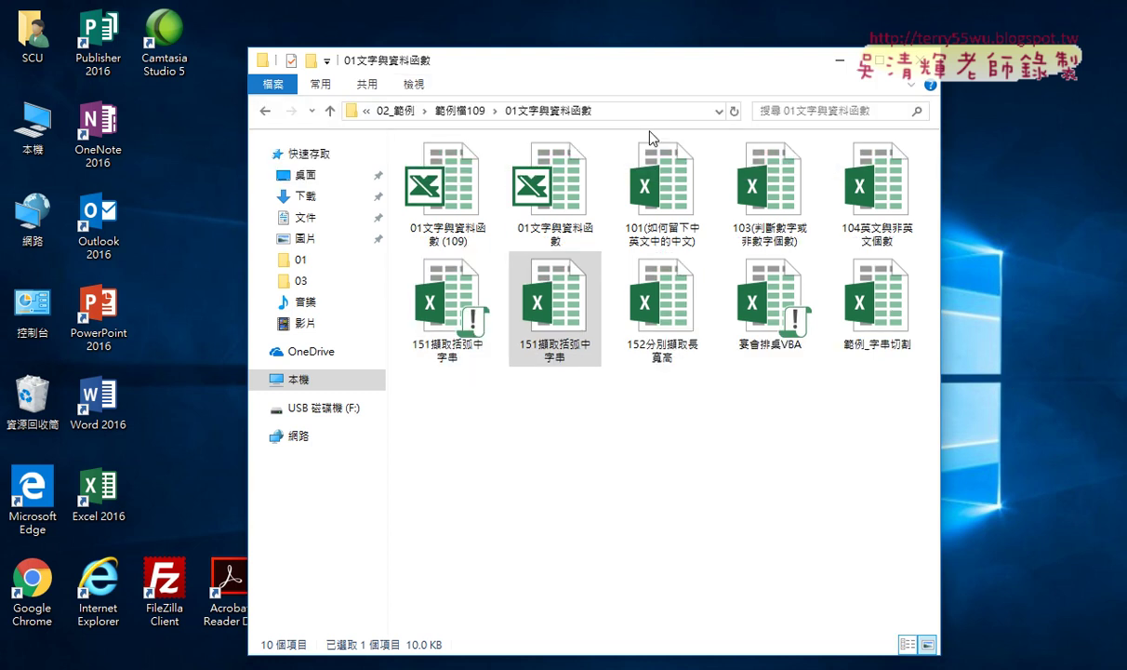
pyautogui.click(412, 83)
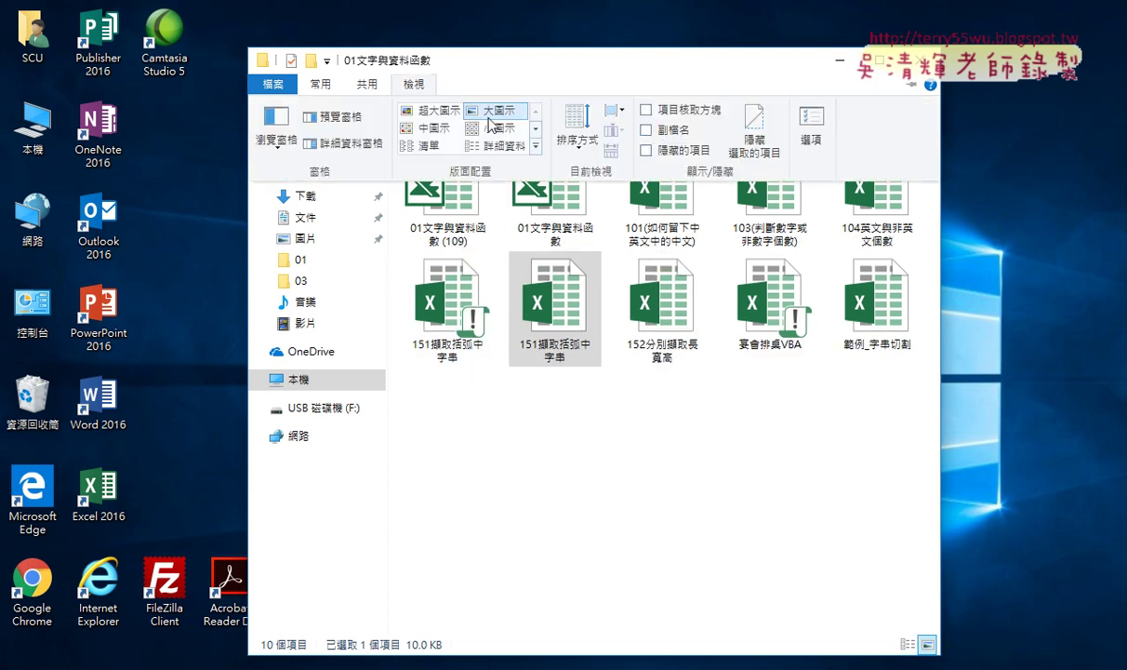
pyautogui.click(646, 130)
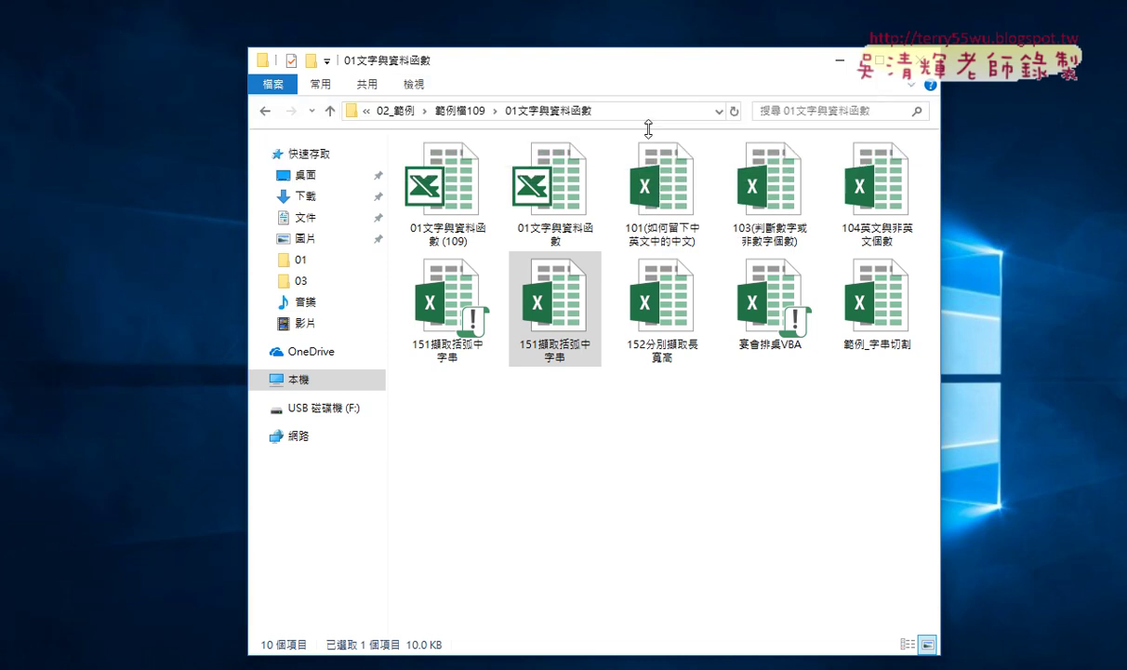
pyautogui.click(417, 88)
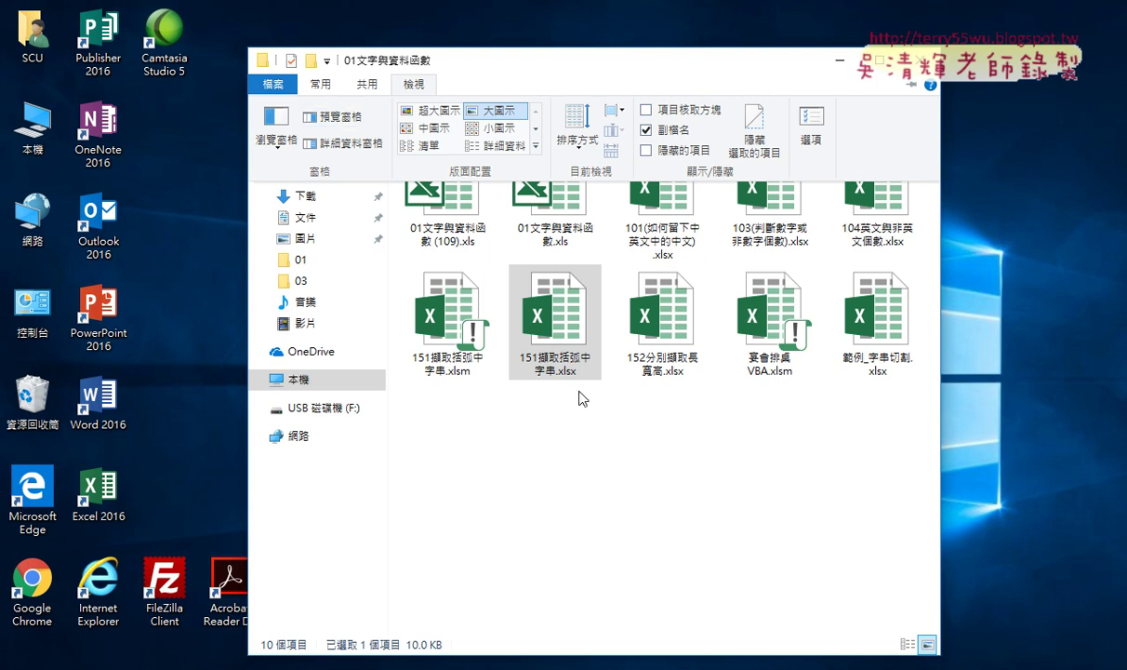
# Go up to 範例檔109, enter the 02邏輯函數 folder and open 02邏輯函數.xls
pyautogui.click(672, 459)
pyautogui.click(456, 111)
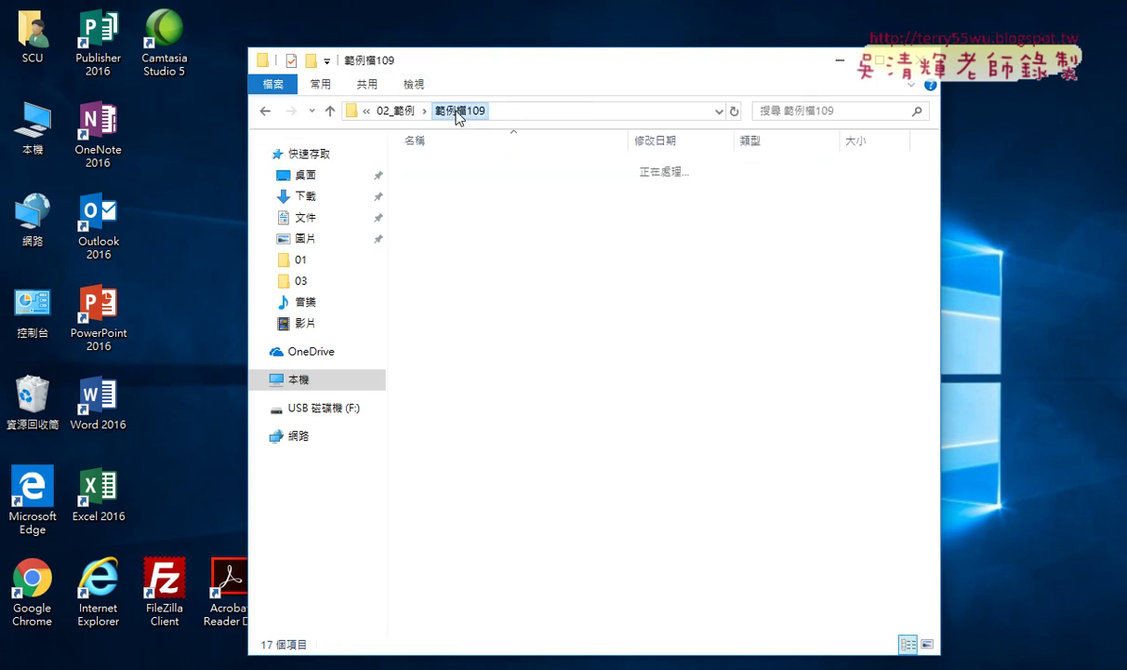
pyautogui.doubleClick(454, 184)
pyautogui.doubleClick(458, 167)
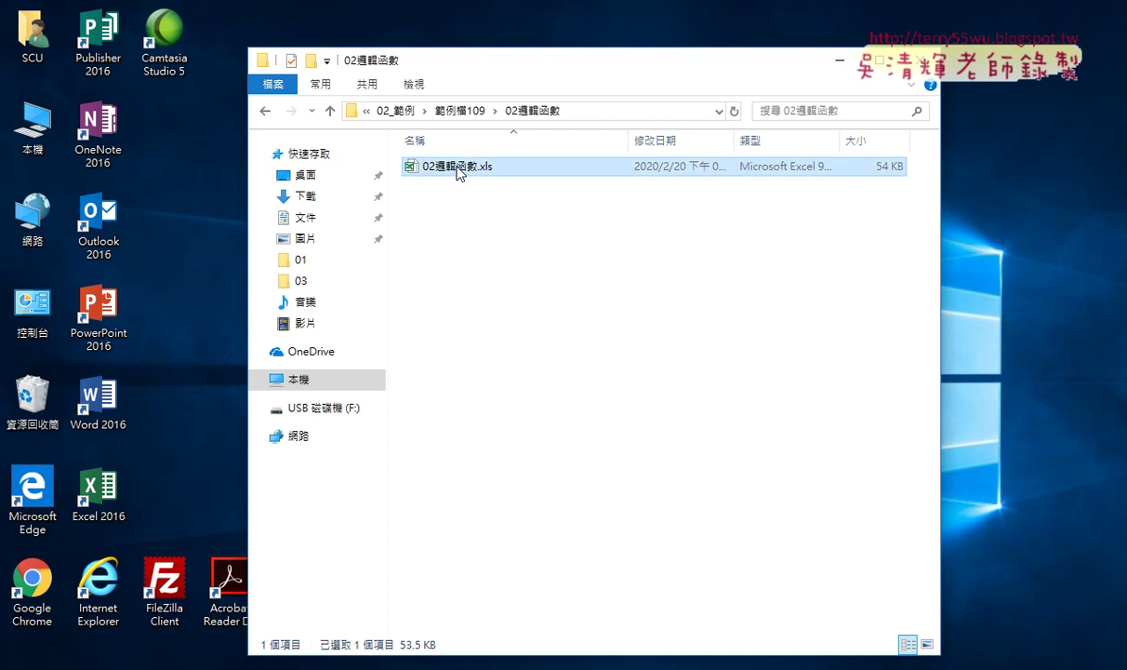